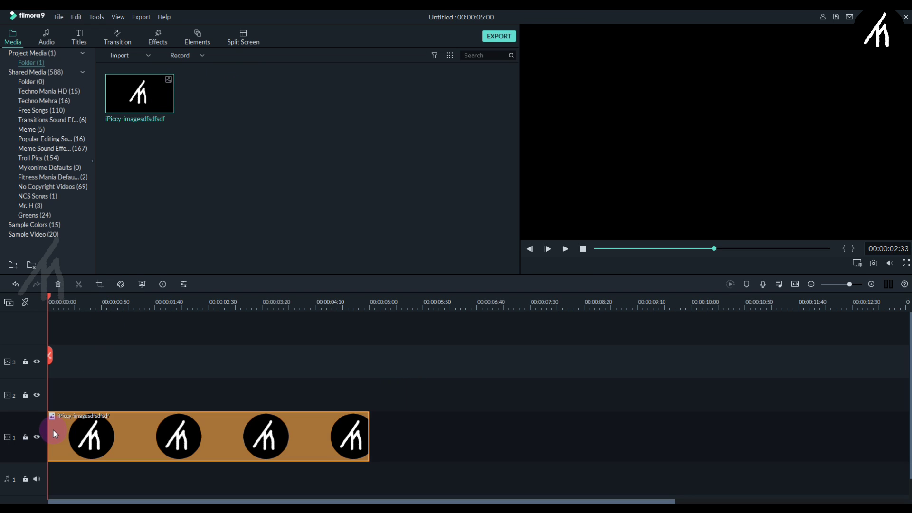
# Step: Scale the logo clip down to about 66%
pyautogui.click(211, 307)
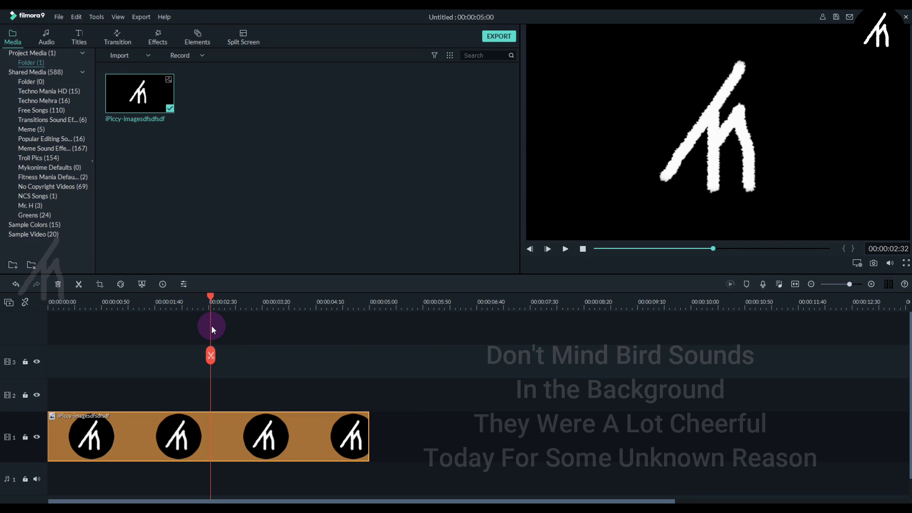
pyautogui.doubleClick(243, 440)
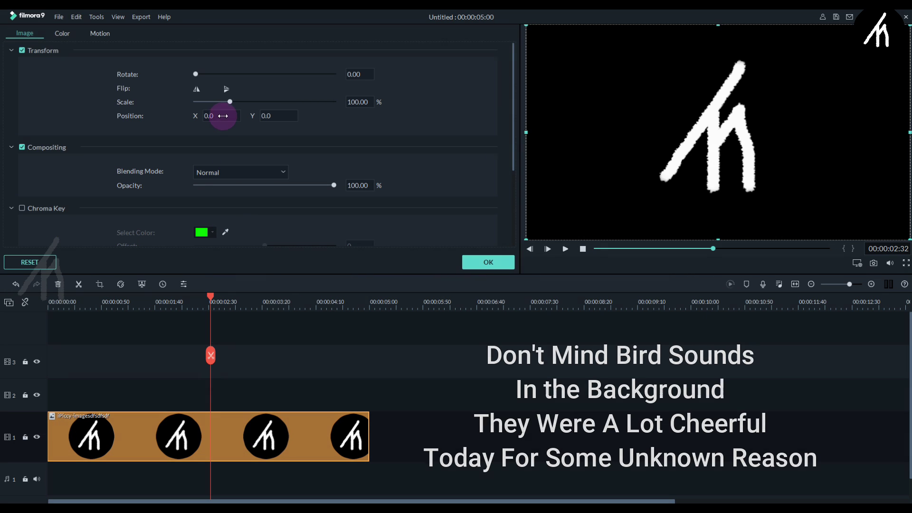
pyautogui.moveTo(230, 103); pyautogui.dragTo(218, 103)
pyautogui.click(488, 355)
pyautogui.click(488, 264)
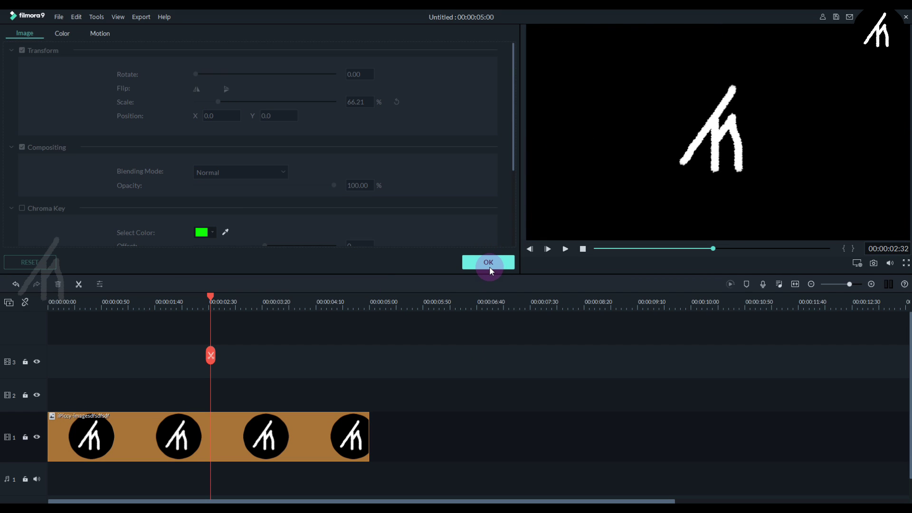
# Step: Stretch the logo clip to about nine seconds and bring up the MP4 export settings
pyautogui.click(368, 442)
pyautogui.moveTo(370, 440); pyautogui.dragTo(629, 432)
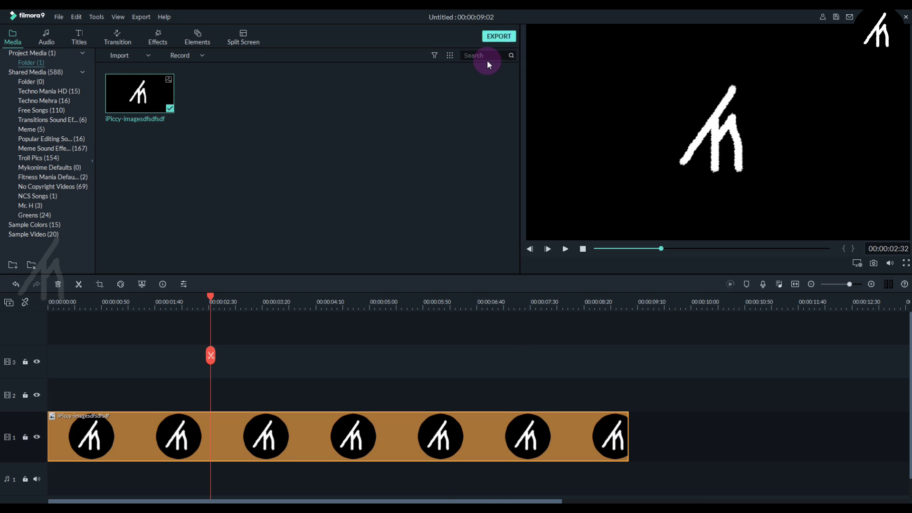
pyautogui.click(499, 36)
pyautogui.click(531, 225)
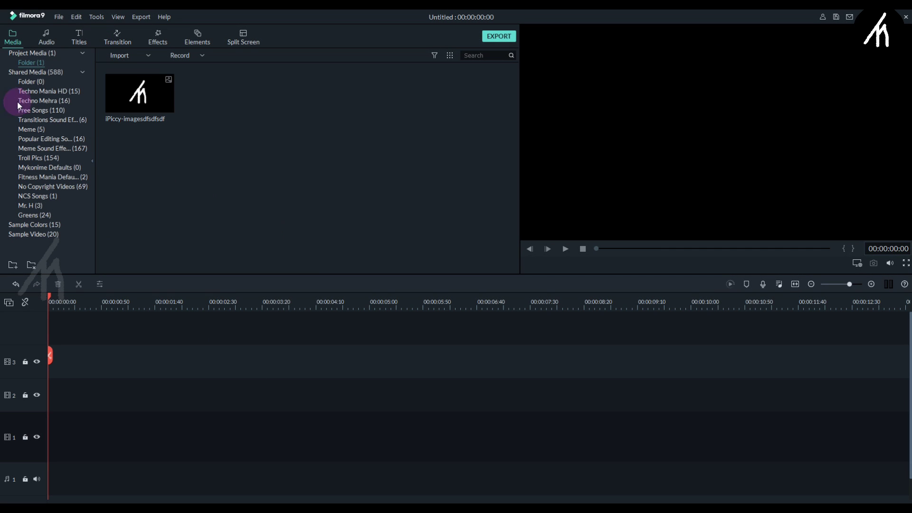
# Step: Add the Default Title to track 1 and replace its text with 'TECHNO MANIA'
pyautogui.click(79, 38)
pyautogui.click(36, 104)
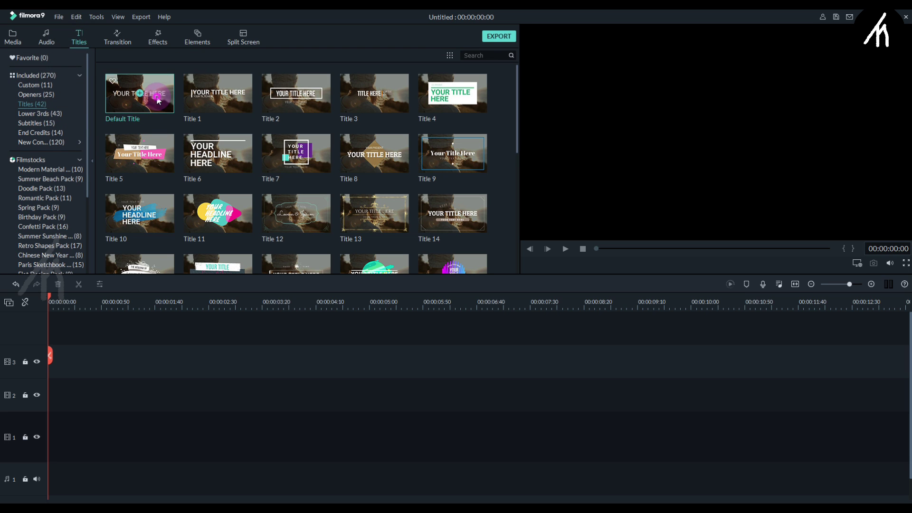
pyautogui.moveTo(158, 101); pyautogui.dragTo(64, 438)
pyautogui.doubleClick(191, 430)
pyautogui.hotkey('ctrl', 'a')
pyautogui.write('TECHNO MANIA')
# Step: Change the title font, extend the clip to 00:00:09:25, and bring up export
pyautogui.click(218, 79)
pyautogui.scroll(5, 218, 80)
pyautogui.write('A')
pyautogui.scroll(-6, 219, 81)
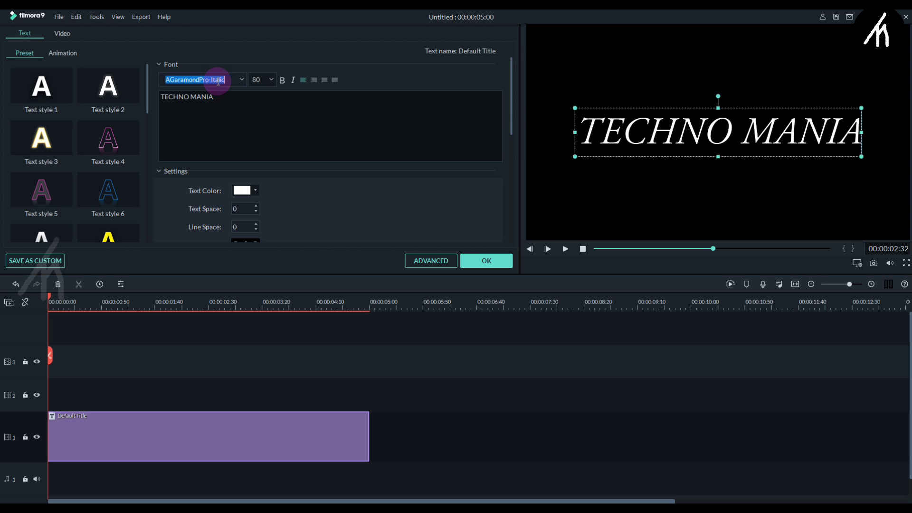
pyautogui.click(485, 261)
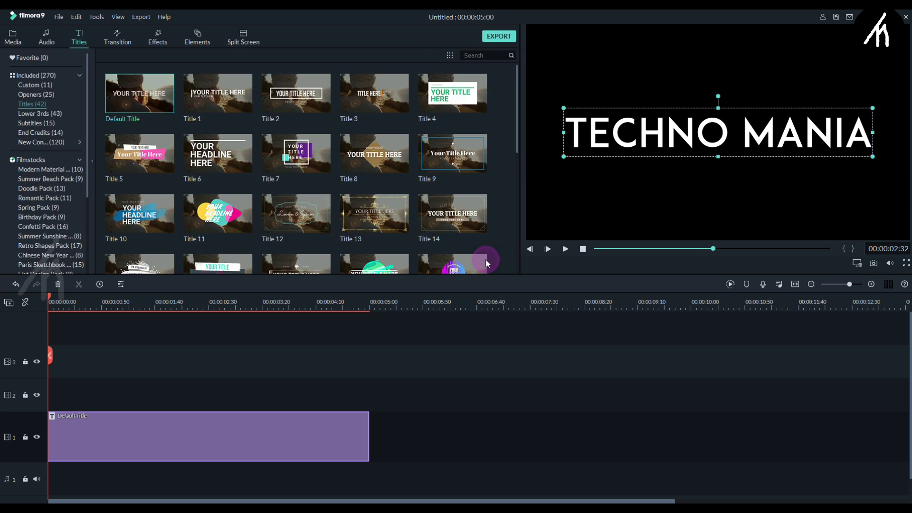
pyautogui.moveTo(369, 437); pyautogui.dragTo(653, 434)
pyautogui.click(490, 41)
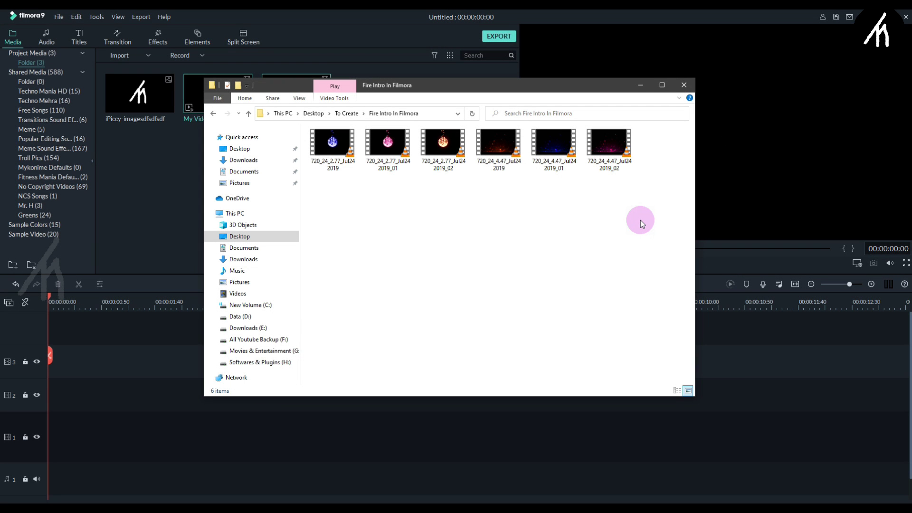
# Step: Drag all six videos from the Fire Intro In Filmora folder into the Media panel
pyautogui.moveTo(640, 220); pyautogui.dragTo(349, 192)
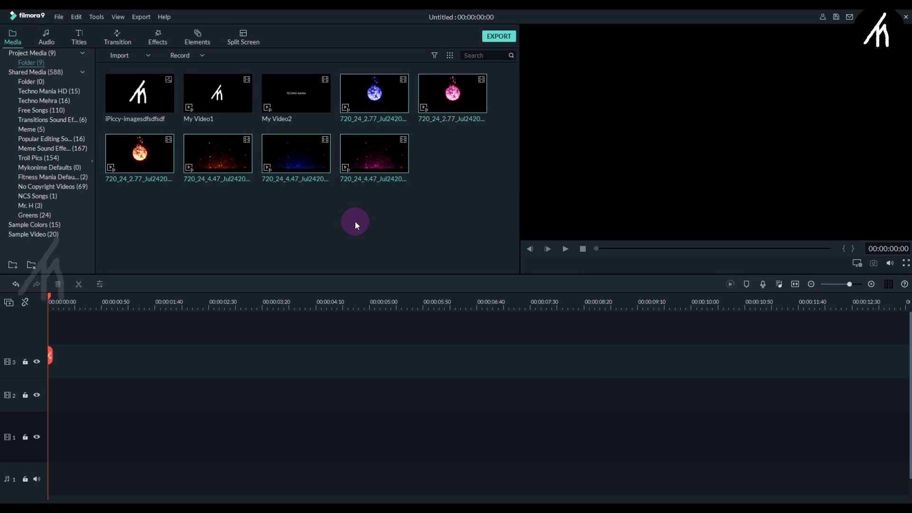
pyautogui.click(356, 222)
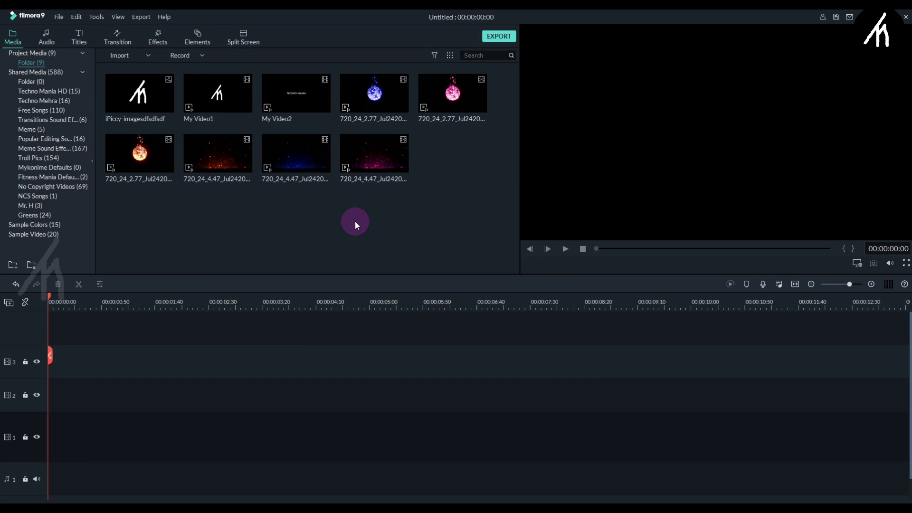
# Step: Put My Video1 on track 2 over the fireball clip on track 1, trimmed to 00:00:08:00
pyautogui.click(235, 113)
pyautogui.moveTo(235, 113); pyautogui.dragTo(54, 395)
pyautogui.click(159, 152)
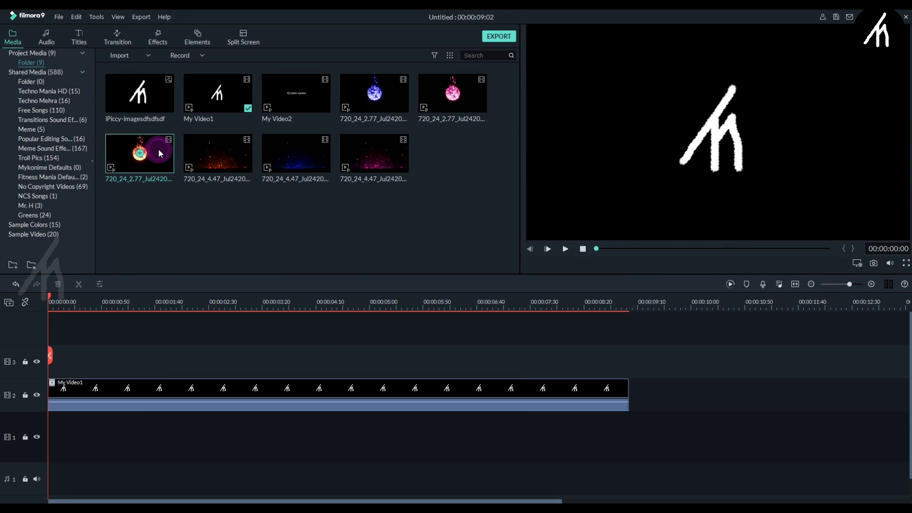
pyautogui.doubleClick(158, 149)
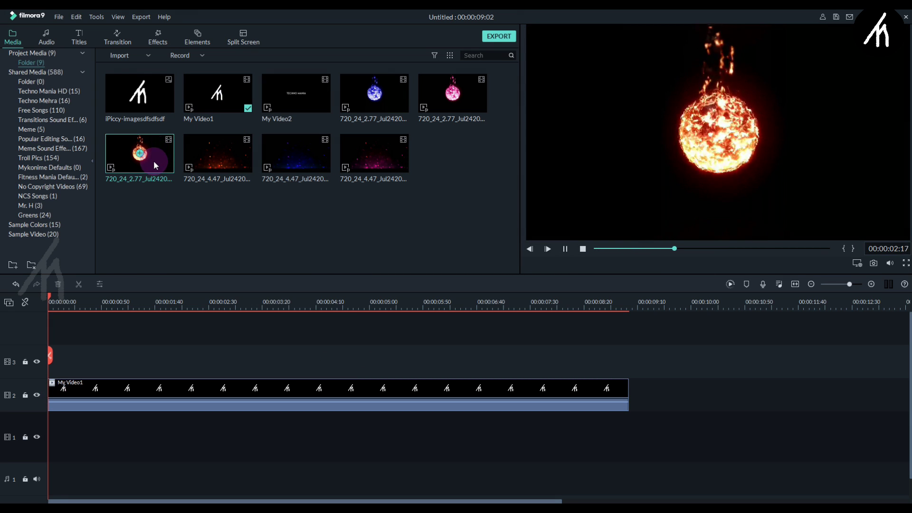
pyautogui.moveTo(153, 161); pyautogui.dragTo(57, 428)
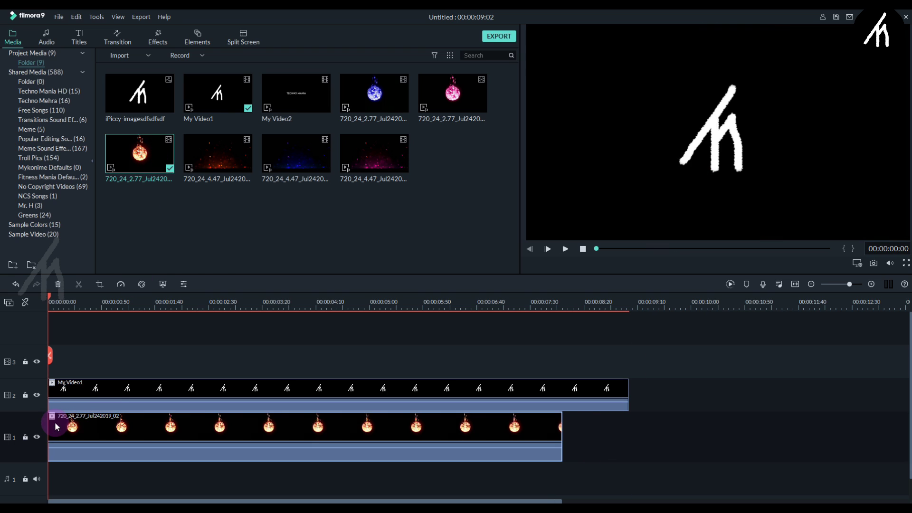
pyautogui.click(494, 387)
pyautogui.moveTo(627, 387); pyautogui.dragTo(561, 383)
# Step: Set My Video1's blending mode to Darken and play back the result
pyautogui.click(283, 308)
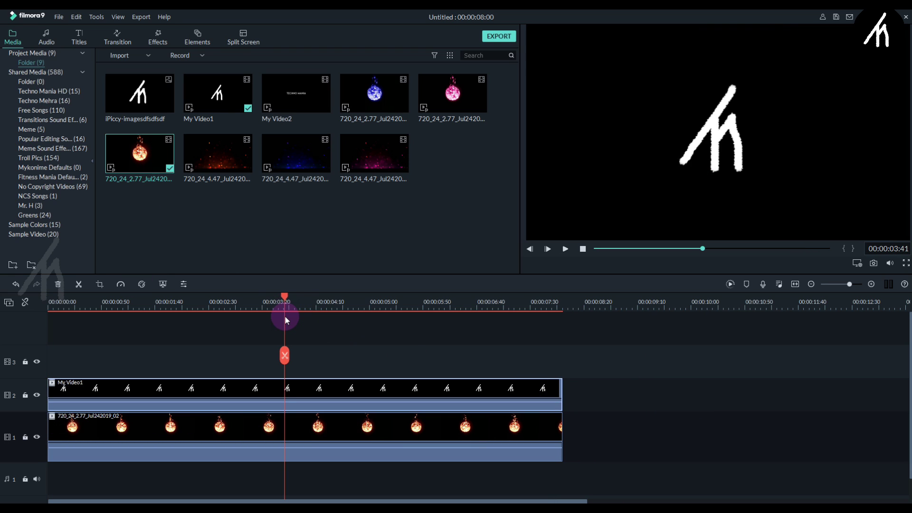
pyautogui.doubleClick(325, 386)
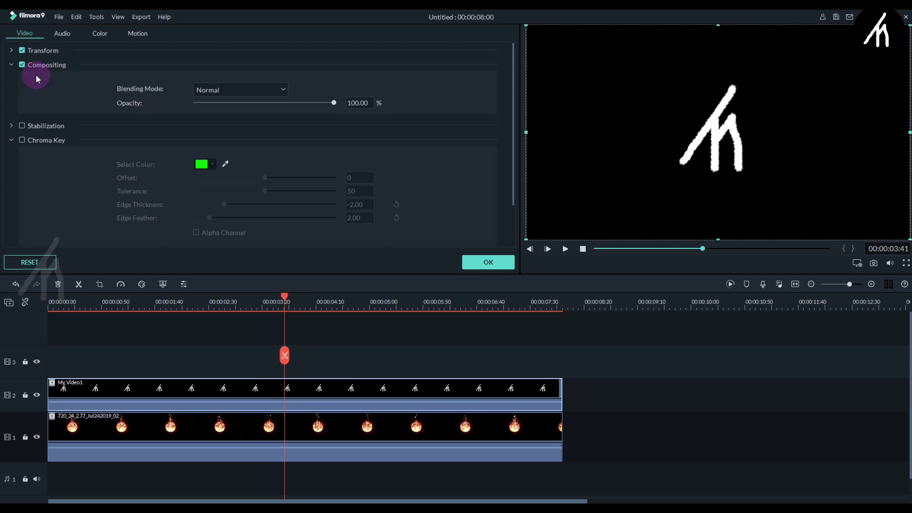
pyautogui.click(218, 112)
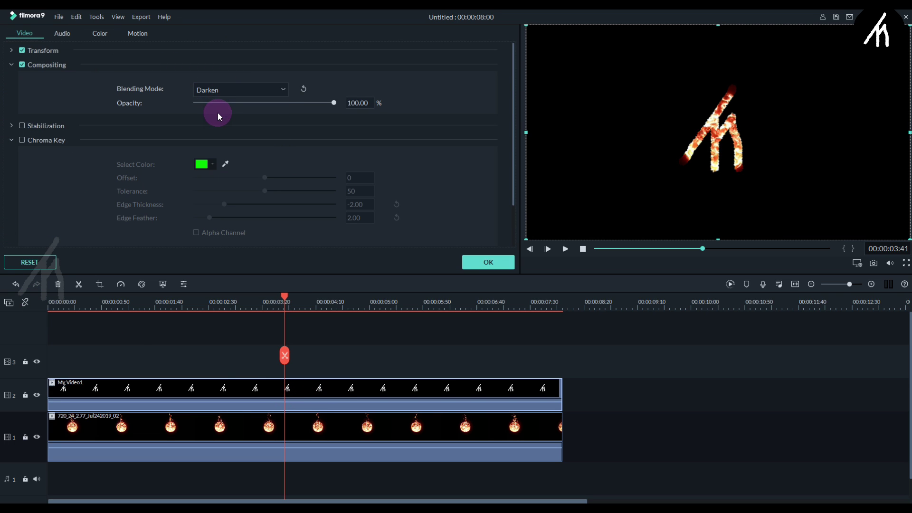
pyautogui.click(479, 262)
pyautogui.click(351, 327)
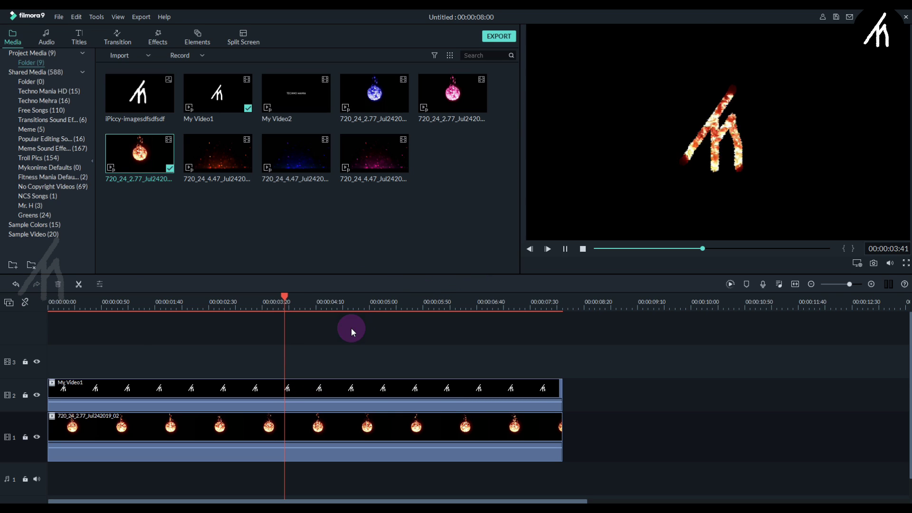
pyautogui.press('space')
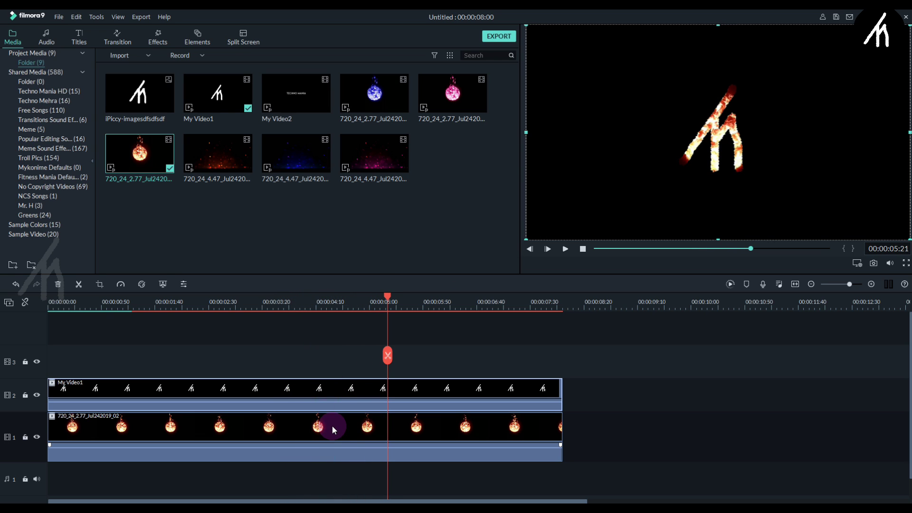
# Step: Enlarge the fireball clip's Transform scale to about 125% and preview the composite
pyautogui.doubleClick(332, 425)
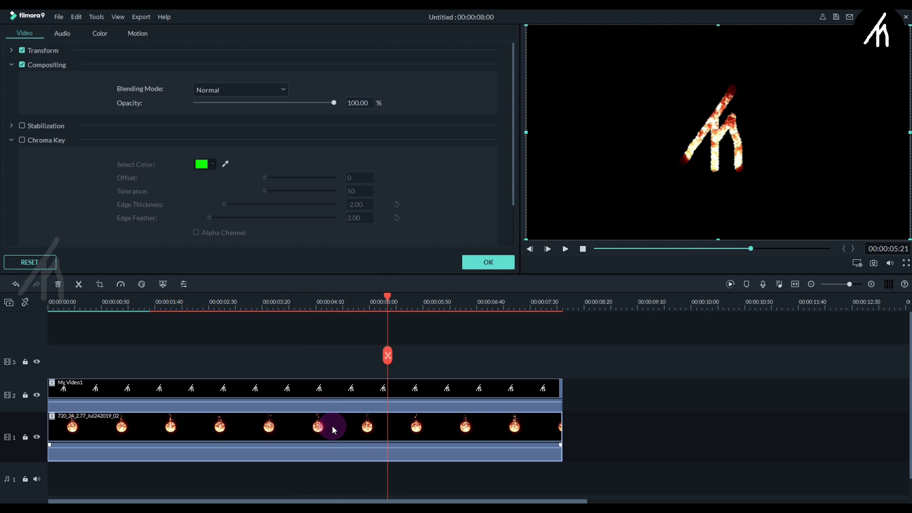
pyautogui.click(12, 50)
pyautogui.moveTo(233, 104); pyautogui.dragTo(242, 114)
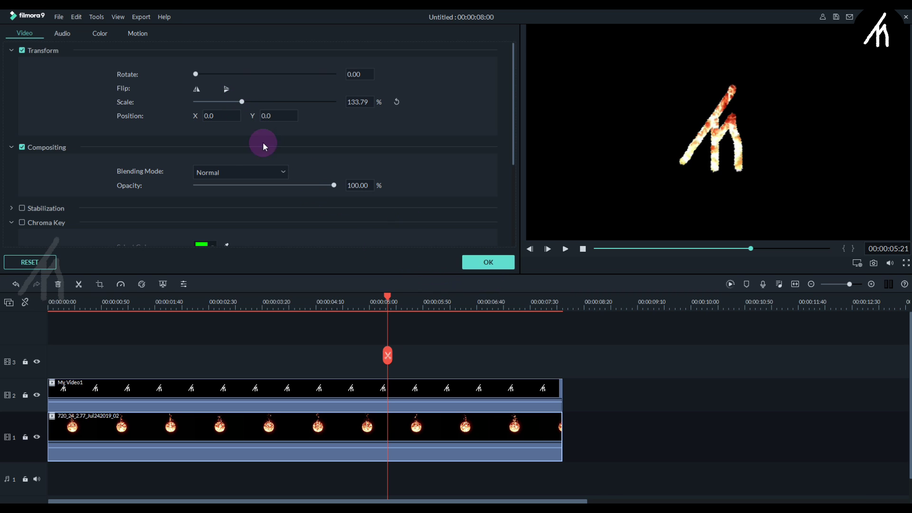
pyautogui.moveTo(241, 101)
pyautogui.mouseDown()
pyautogui.moveTo(233, 99)
pyautogui.moveTo(240, 103)
pyautogui.mouseUp()
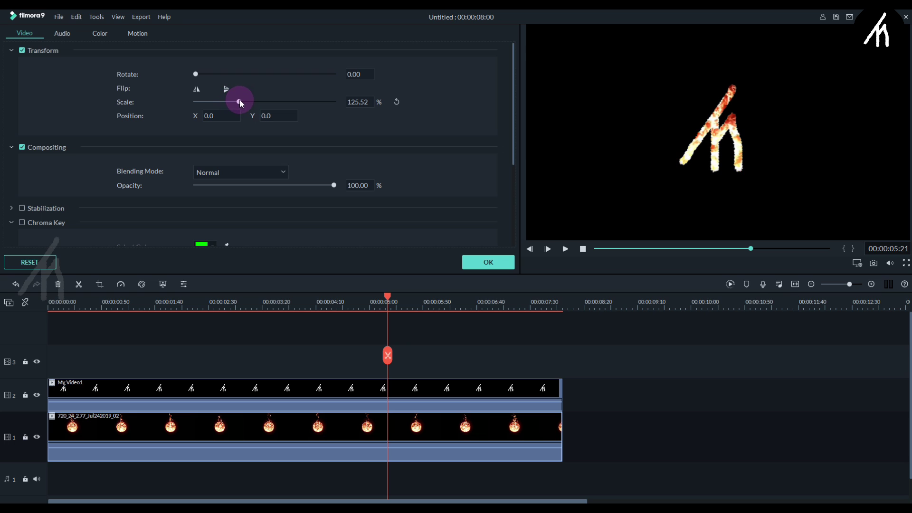
pyautogui.click(487, 260)
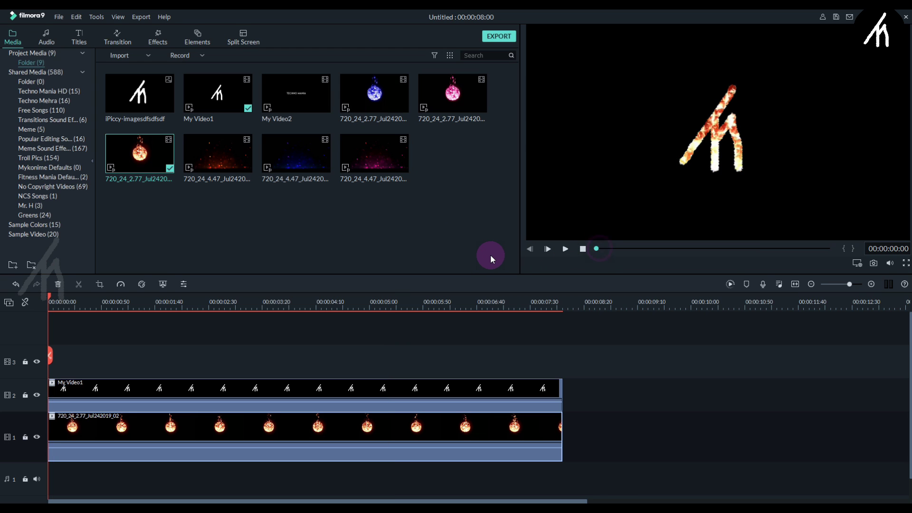
pyautogui.press('space')
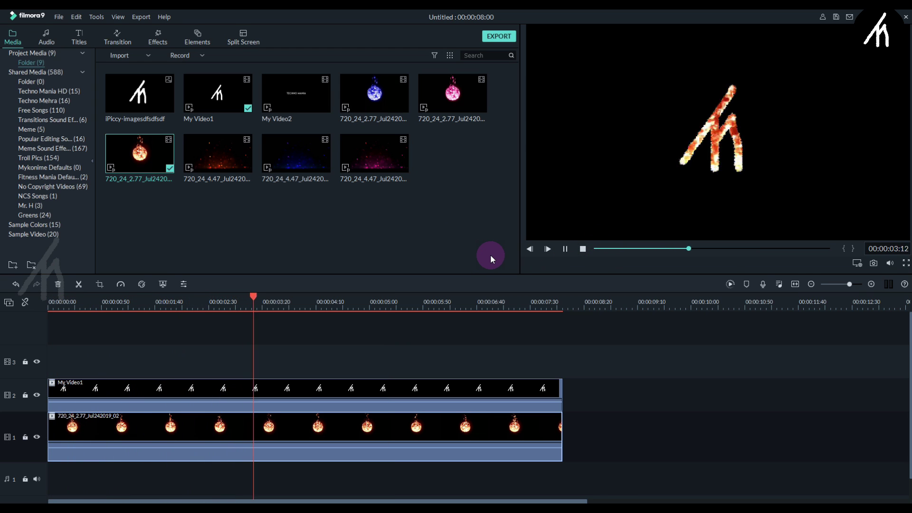
pyautogui.press('space')
# Step: Deselect the fireball clip on the timeline
pyautogui.click(334, 332)
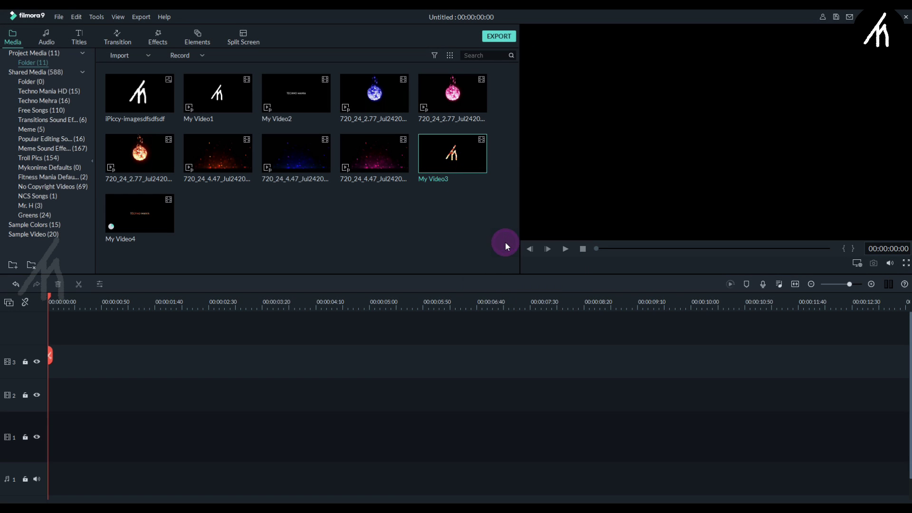
# Step: Place the 720_24_4.47 flame clip on track 1, keeping project settings at 1920 x 1080 60fps
pyautogui.rightClick(161, 227)
pyautogui.click(192, 306)
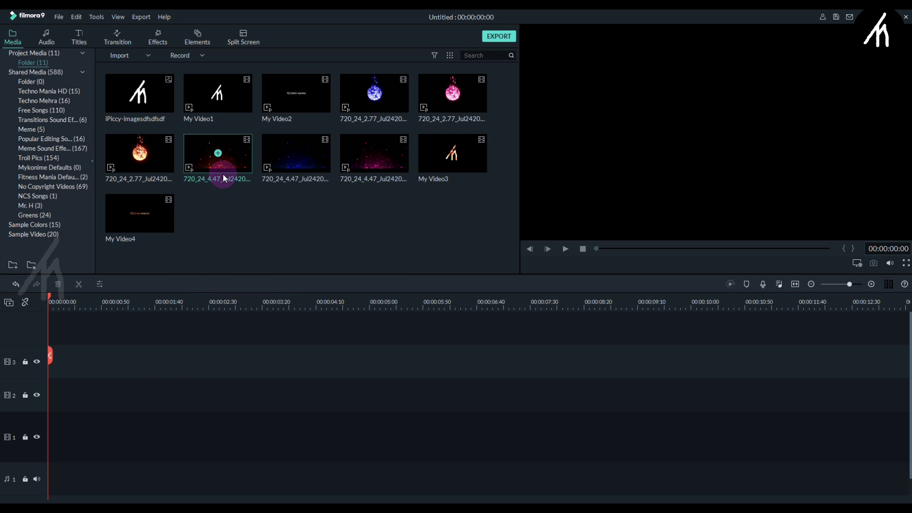
pyautogui.doubleClick(237, 161)
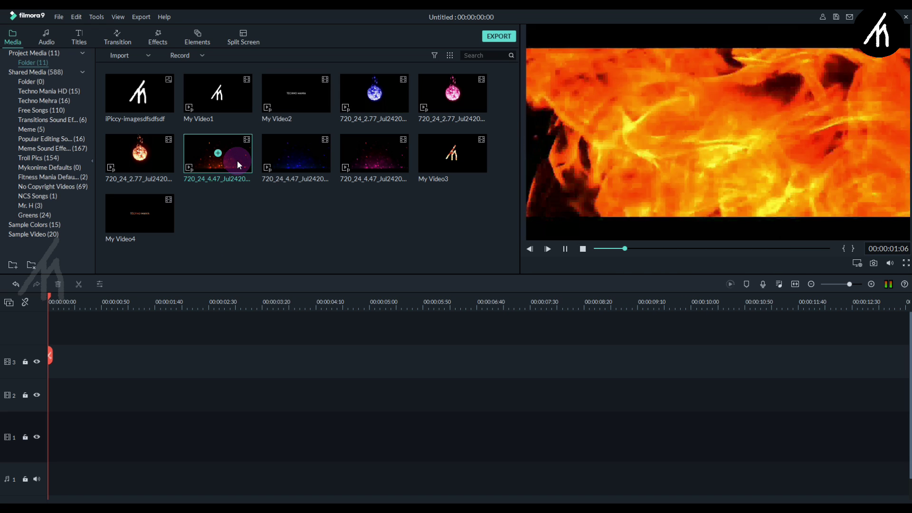
pyautogui.moveTo(237, 160); pyautogui.dragTo(51, 425)
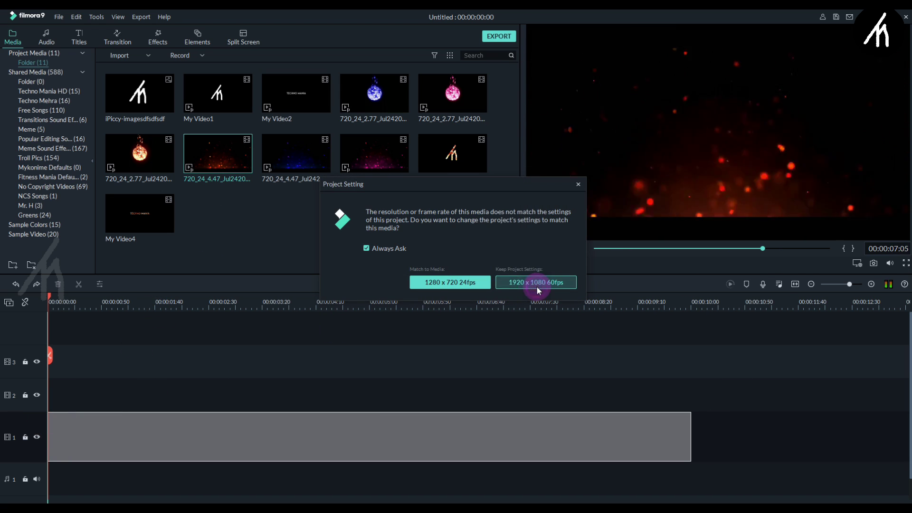
pyautogui.click(536, 287)
pyautogui.click(243, 220)
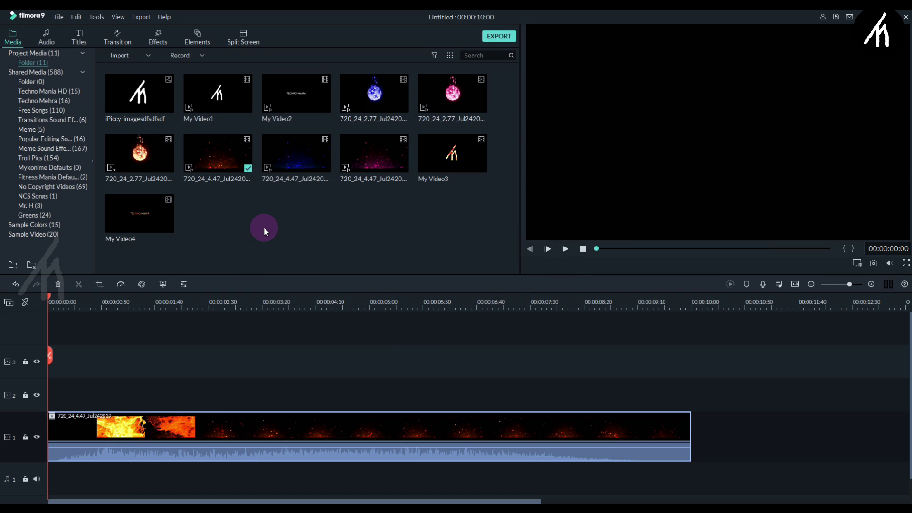
# Step: Layer My Video3 above the flames, set its blending mode to Screen, and preview
pyautogui.moveTo(477, 164)
pyautogui.moveTo(478, 164); pyautogui.dragTo(130, 395)
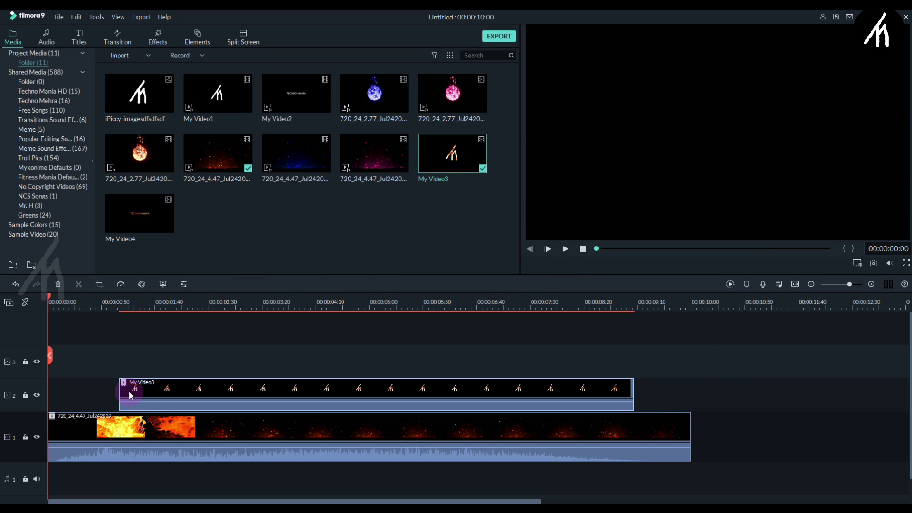
pyautogui.click(295, 302)
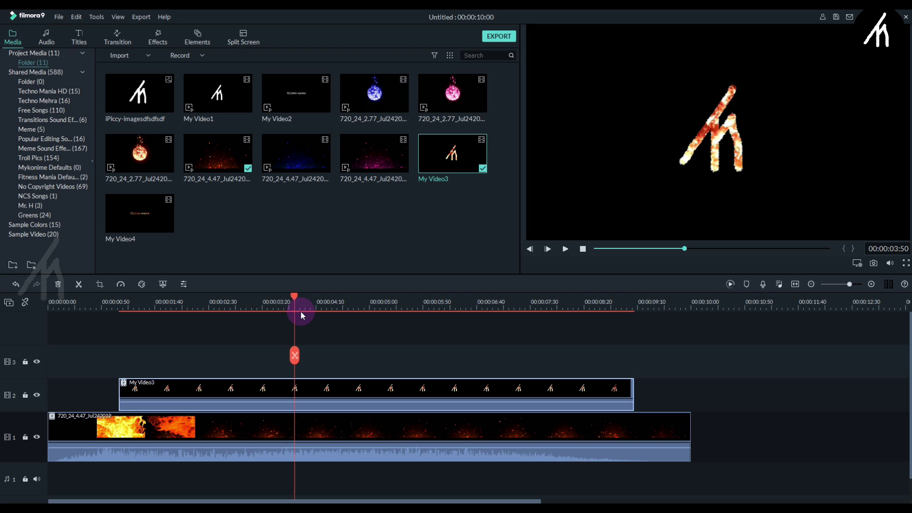
pyautogui.doubleClick(338, 391)
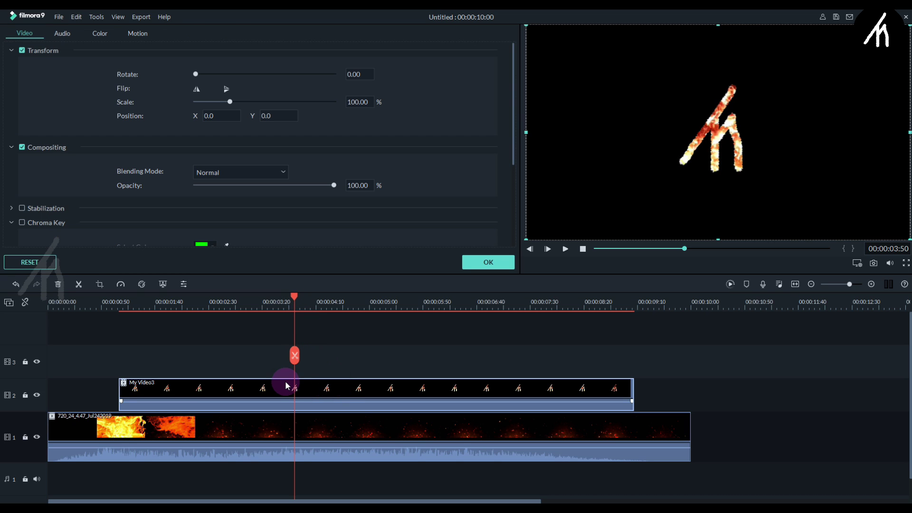
pyautogui.click(216, 174)
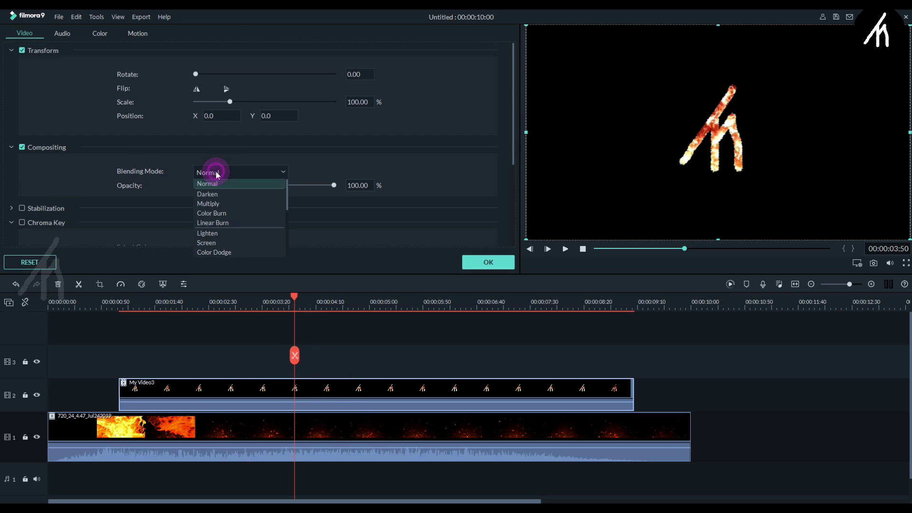
pyautogui.click(216, 244)
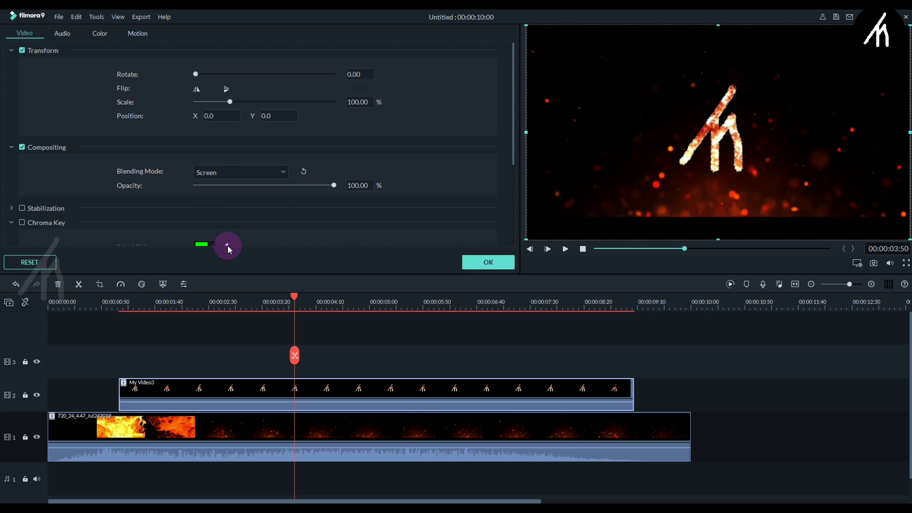
pyautogui.click(489, 261)
pyautogui.click(93, 308)
pyautogui.click(129, 334)
pyautogui.press('space')
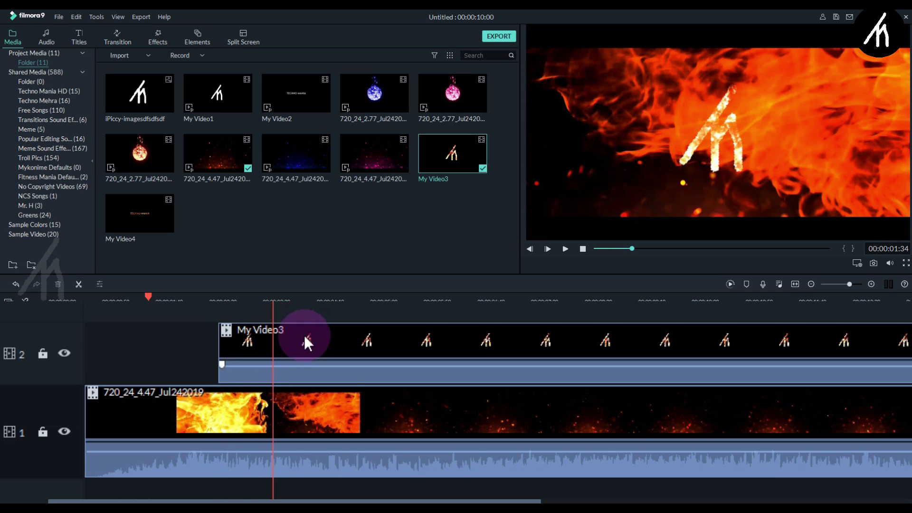
# Step: Move My Video3 to start at the playhead and scale the logo to 64.83%
pyautogui.moveTo(304, 334); pyautogui.dragTo(345, 337)
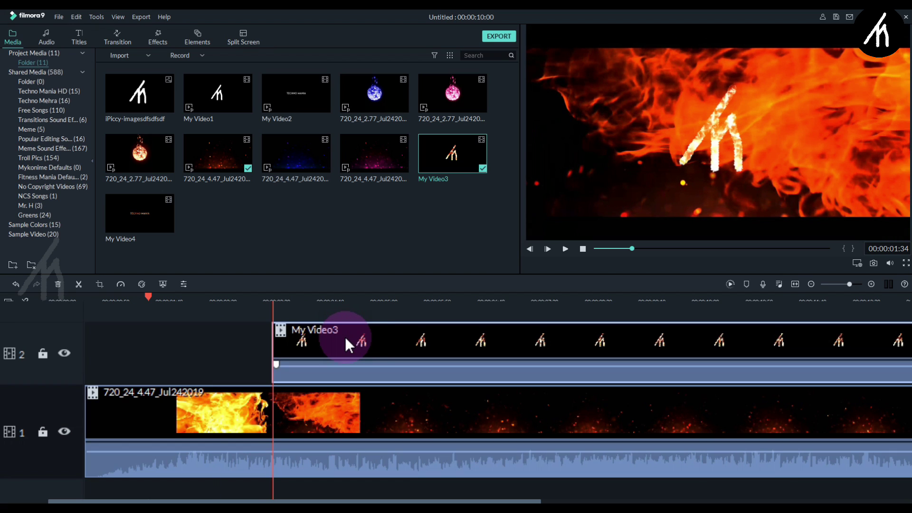
pyautogui.click(432, 306)
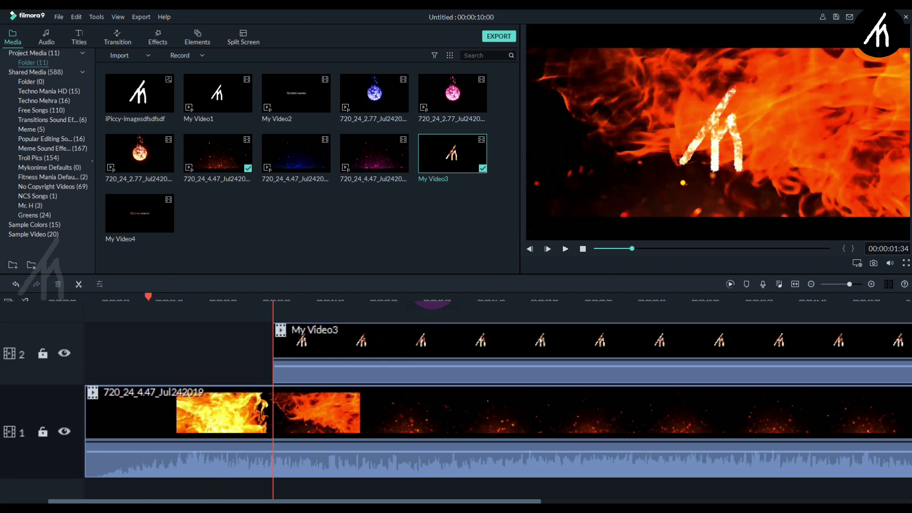
pyautogui.doubleClick(434, 326)
pyautogui.moveTo(221, 102); pyautogui.dragTo(218, 102)
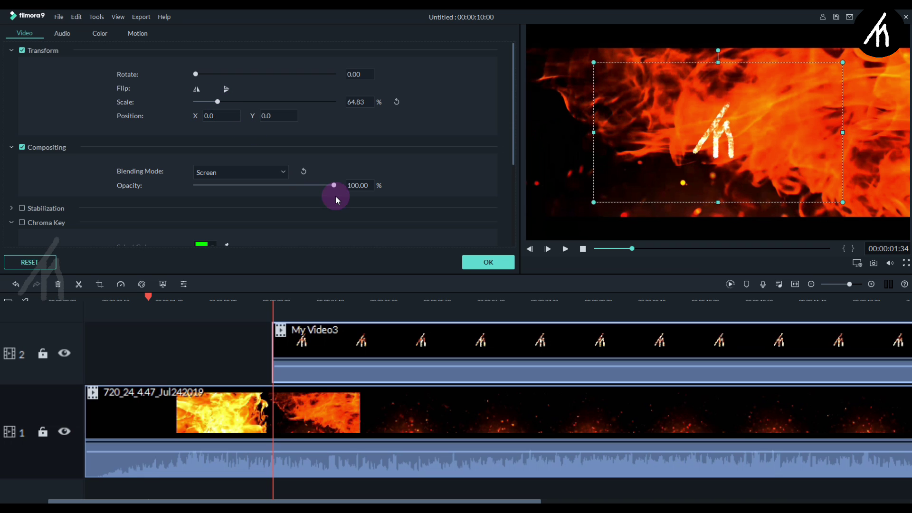
pyautogui.click(479, 264)
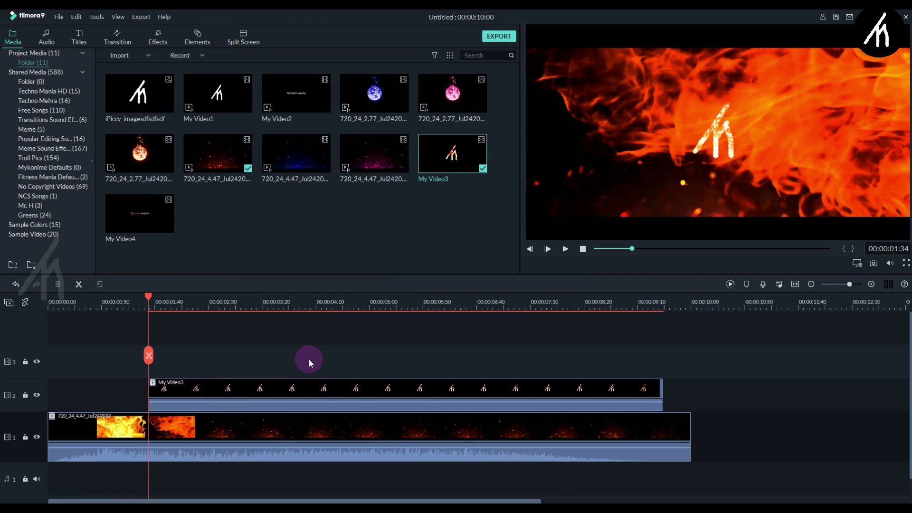
# Step: Add the Basic Dissolve transition to the start of My Video3 and preview the fade-in
pyautogui.click(124, 44)
pyautogui.click(36, 87)
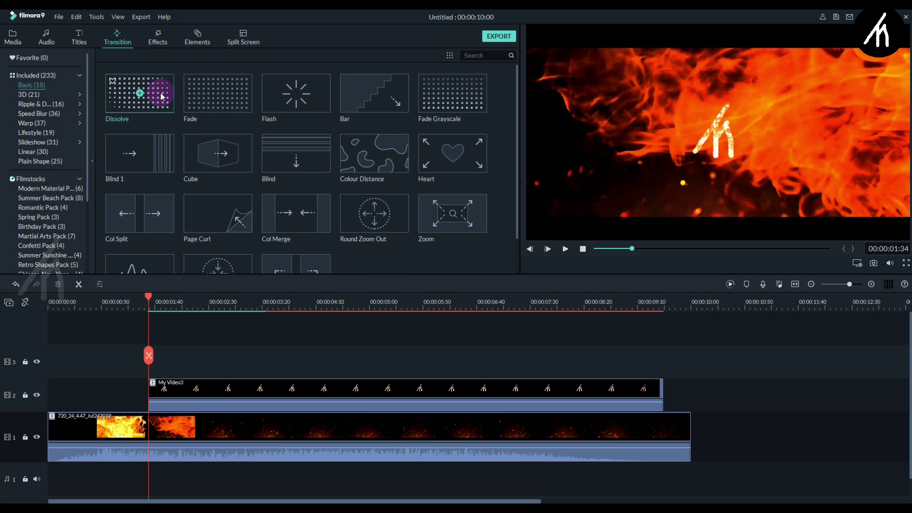
pyautogui.moveTo(160, 95); pyautogui.dragTo(152, 375)
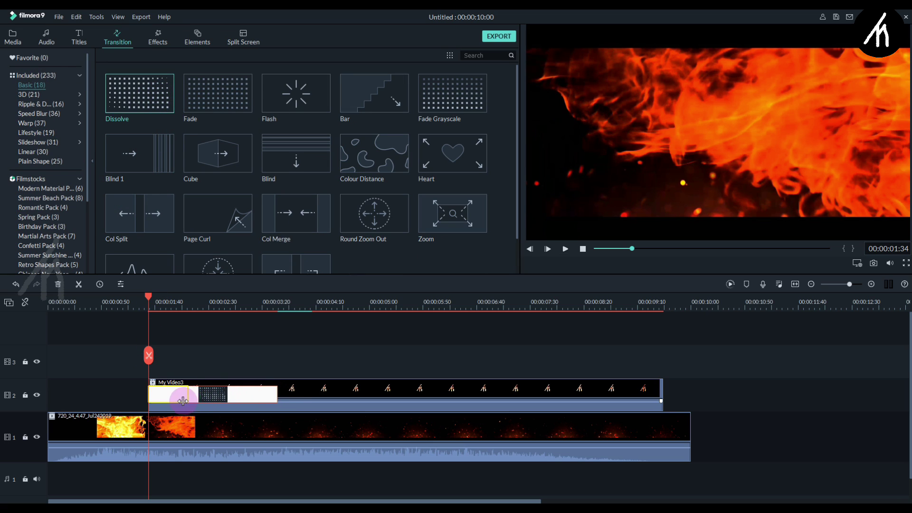
pyautogui.click(116, 301)
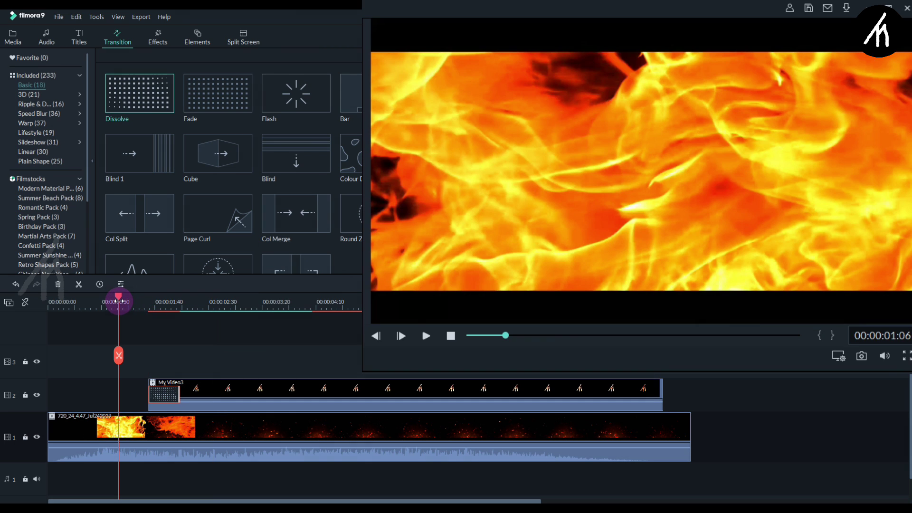
pyautogui.press('space')
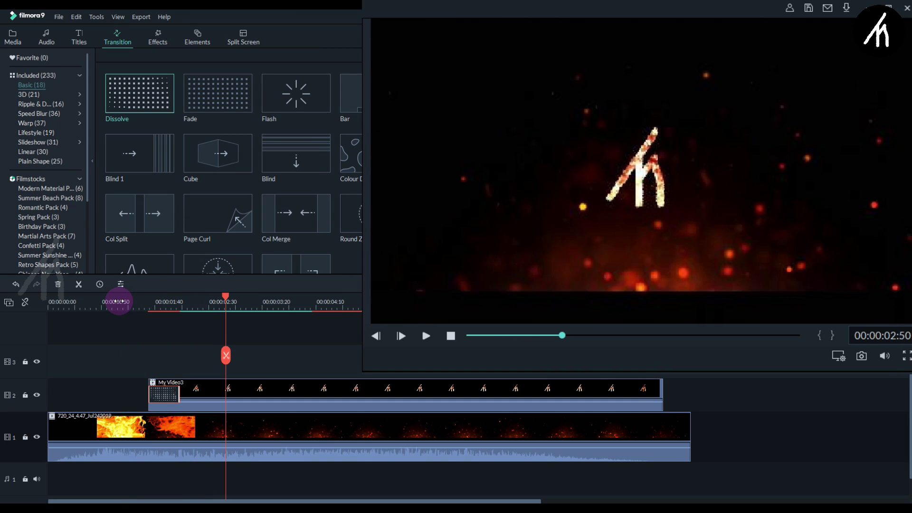
# Step: Reapply the Dissolve at My Video3's start and replay the transition
pyautogui.moveTo(397, 152); pyautogui.dragTo(386, 167)
pyautogui.click(129, 301)
pyautogui.press('space')
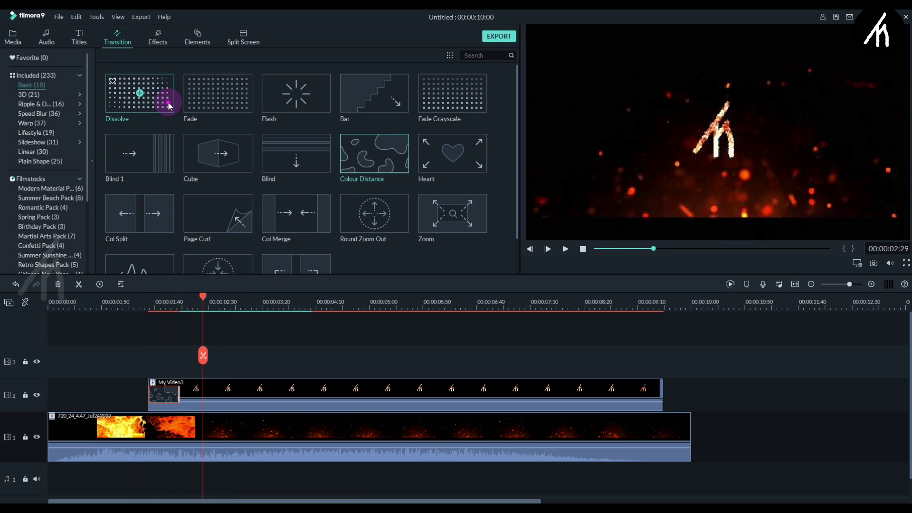
pyautogui.moveTo(169, 105); pyautogui.dragTo(152, 373)
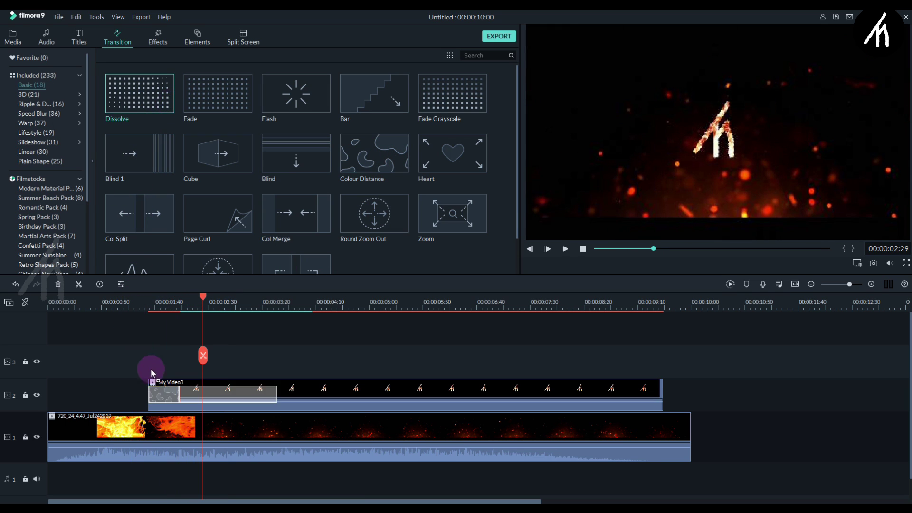
pyautogui.click(132, 301)
pyautogui.press('space')
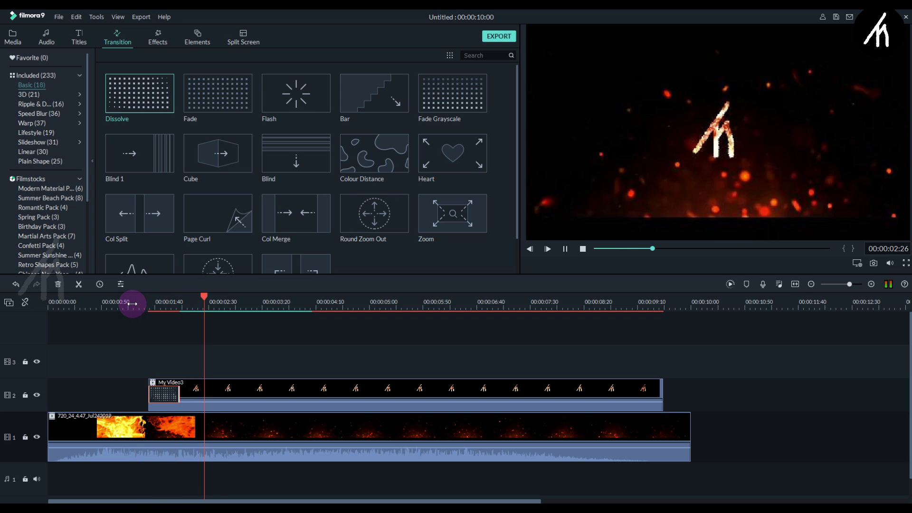
pyautogui.press('space')
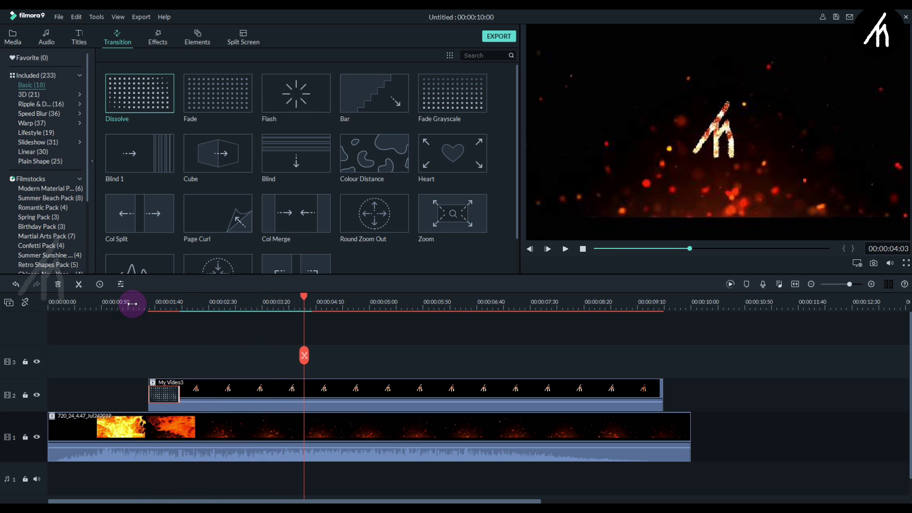
# Step: Give My Video3 a Pan & Zoom ending on a repositioned 1682x946 frame
pyautogui.rightClick(280, 385)
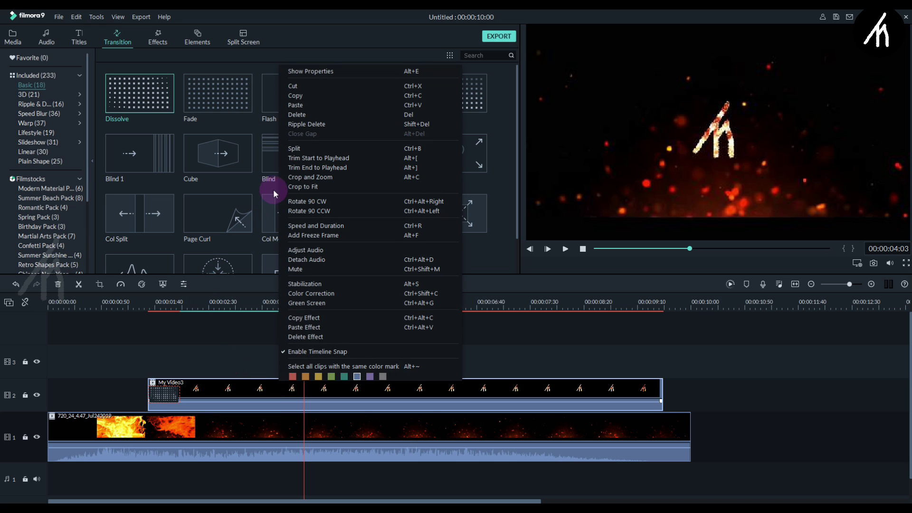
pyautogui.click(301, 179)
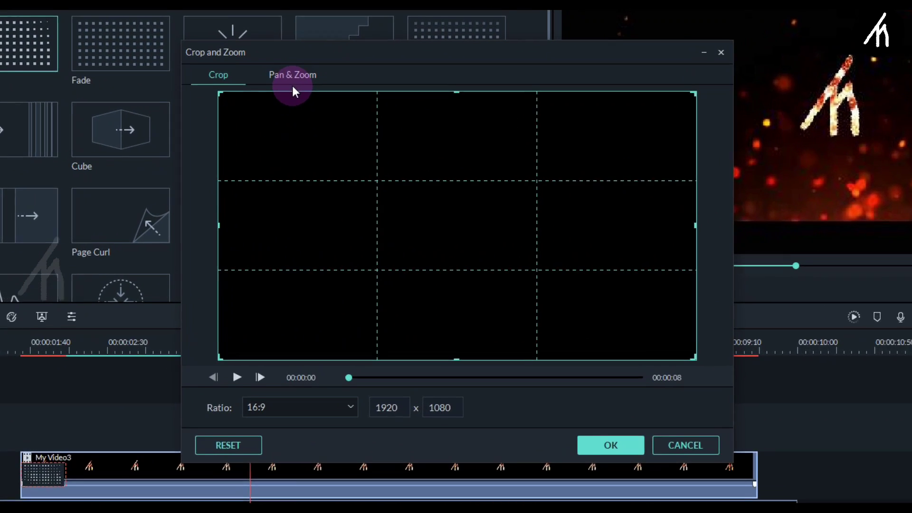
pyautogui.click(291, 76)
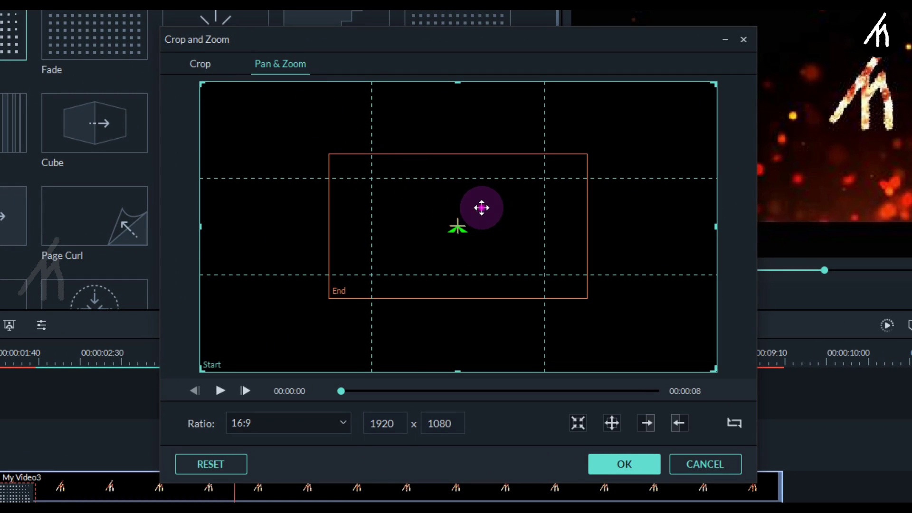
pyautogui.click(481, 207)
pyautogui.moveTo(586, 297); pyautogui.dragTo(765, 361)
pyautogui.moveTo(649, 153); pyautogui.dragTo(720, 72)
pyautogui.moveTo(615, 282); pyautogui.dragTo(583, 264)
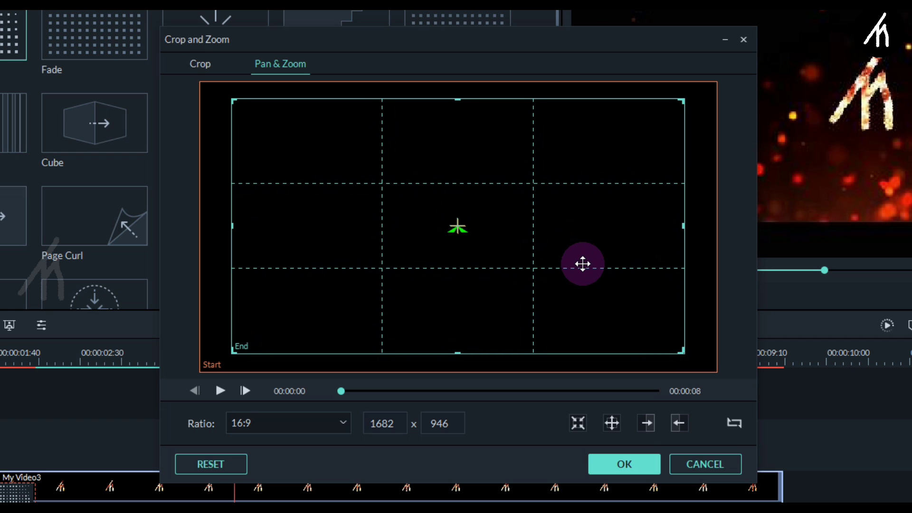
pyautogui.click(601, 461)
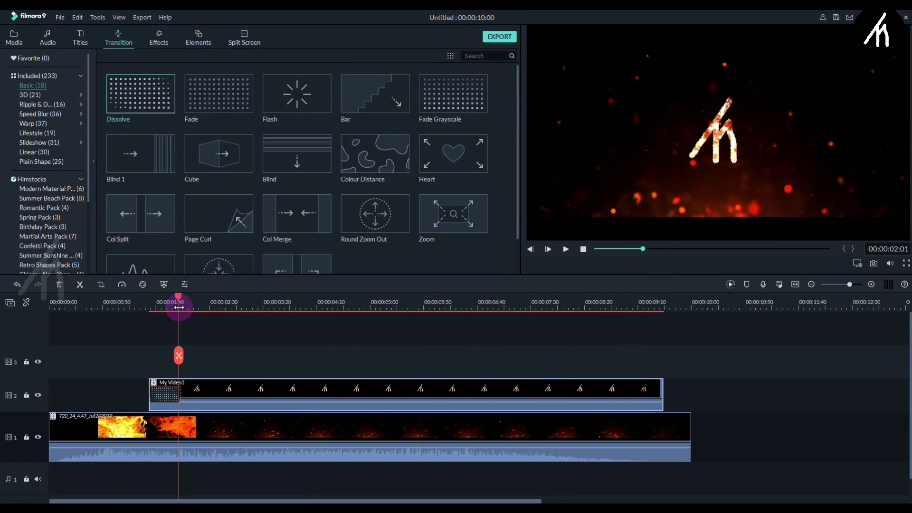
# Step: Play back the zooming logo from an earlier point to review it
pyautogui.press('space')
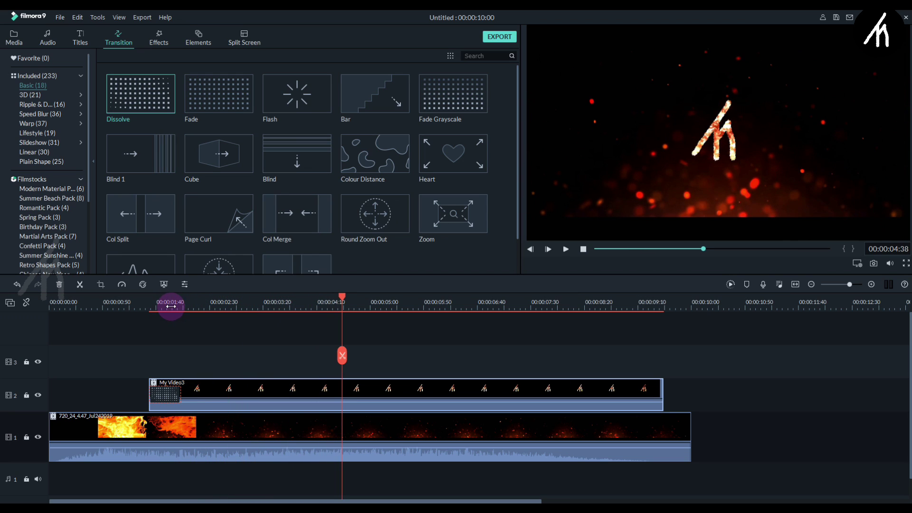
pyautogui.click(195, 307)
pyautogui.press('space')
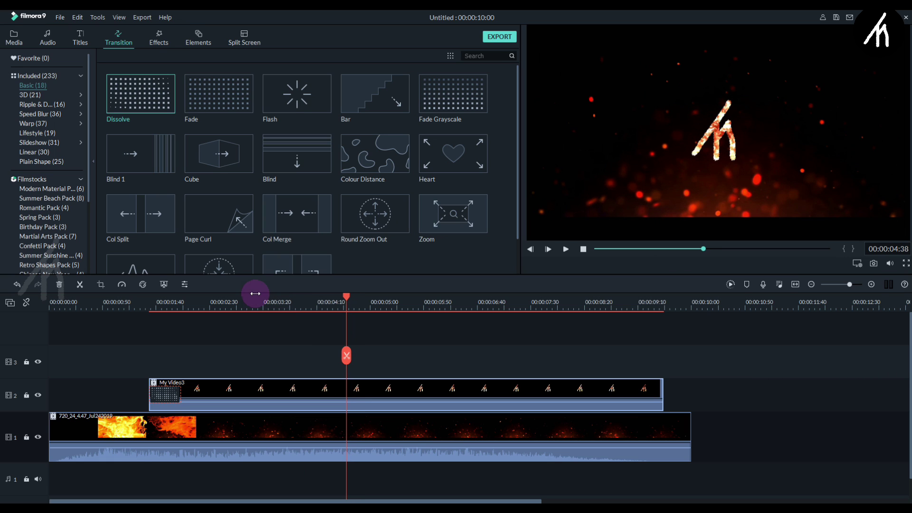
# Step: Place My Video4 on track 3 with Screen blending, scaled to 68.97% below the logo
pyautogui.click(14, 36)
pyautogui.moveTo(455, 171); pyautogui.dragTo(349, 361)
pyautogui.doubleClick(354, 357)
pyautogui.click(204, 174)
pyautogui.click(223, 240)
pyautogui.moveTo(691, 27); pyautogui.dragTo(691, 99)
# Step: Trim My Video4 to end with the logo clip and enlarge its Pan & Zoom end frame
pyautogui.moveTo(860, 349); pyautogui.dragTo(661, 357)
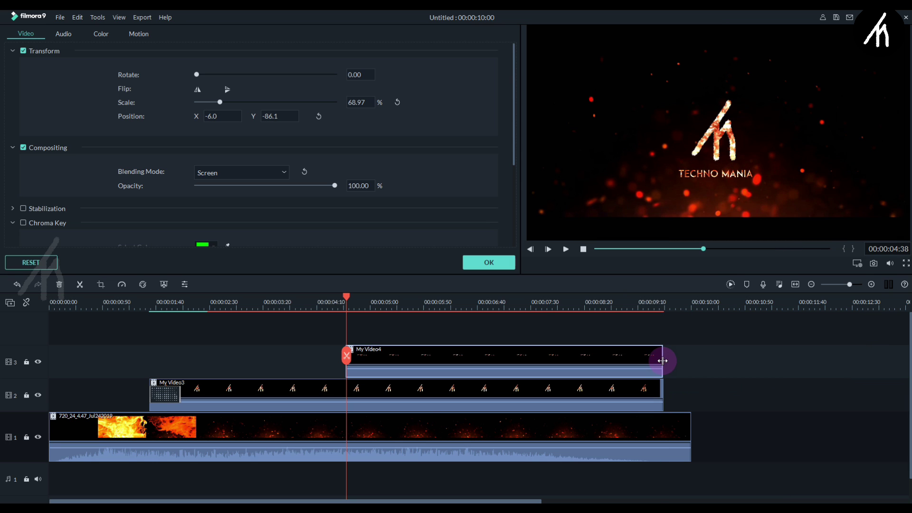
pyautogui.hotkey('alt', 'c')
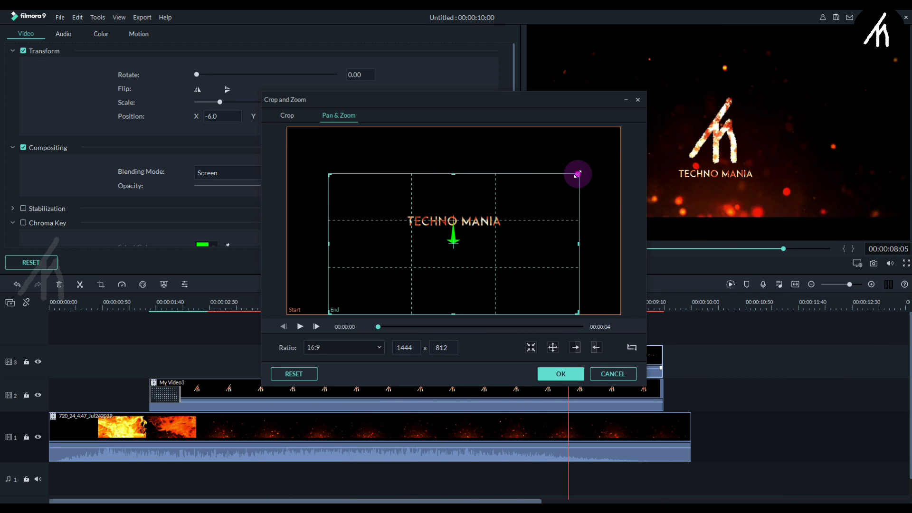
pyautogui.moveTo(578, 174); pyautogui.dragTo(617, 128)
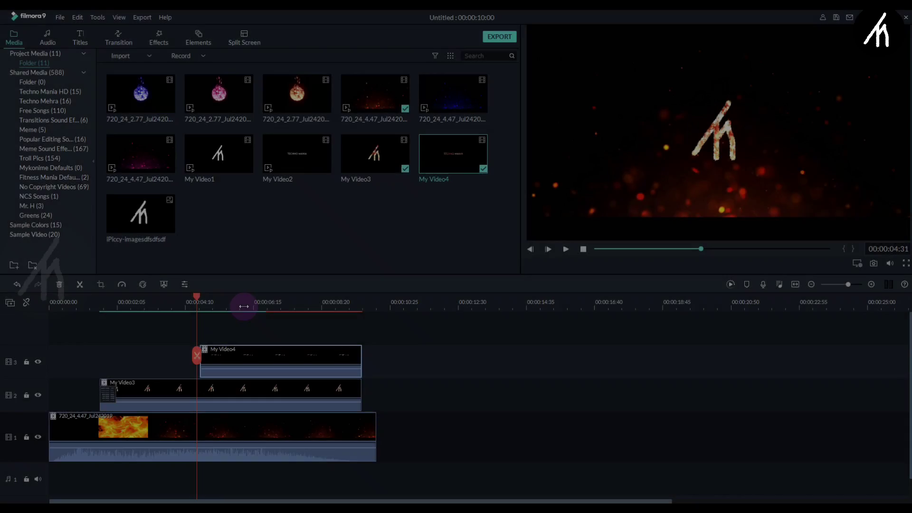
# Step: Show the Transition library's basic presets, including Dissolve
pyautogui.click(244, 306)
pyautogui.click(114, 38)
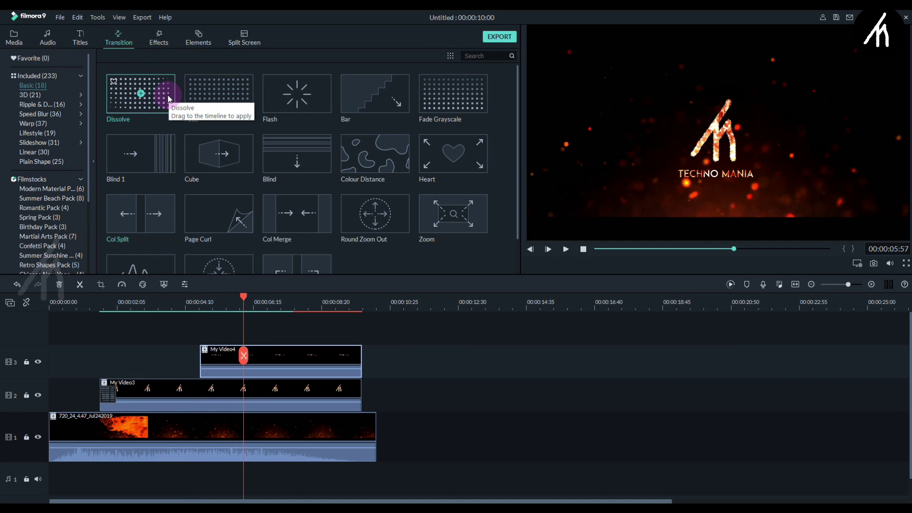